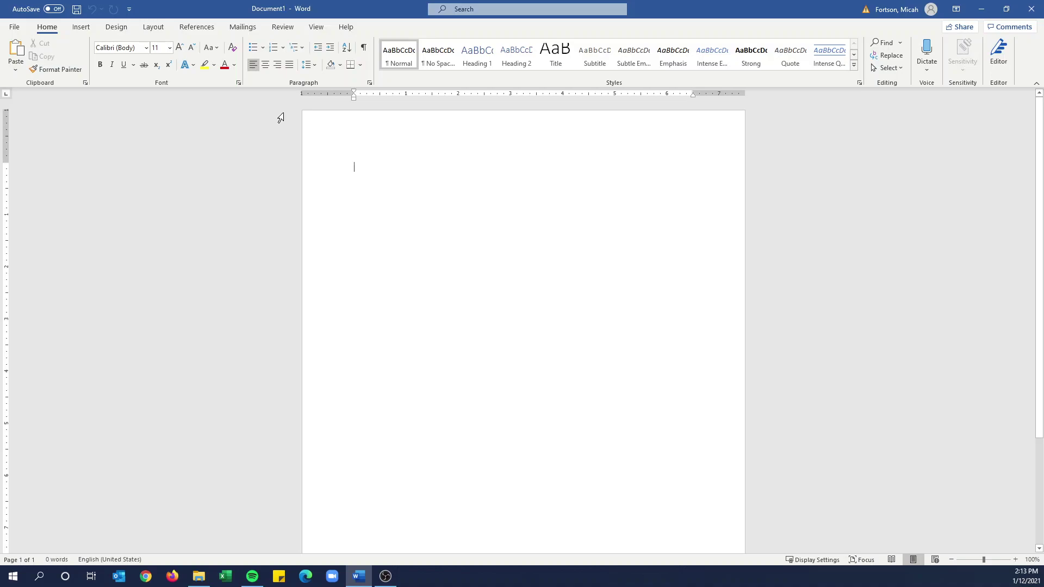
Apply the Normal page margins, with 1" on every side of the document.
{"action": "left_click", "coordinate": [160, 29]}
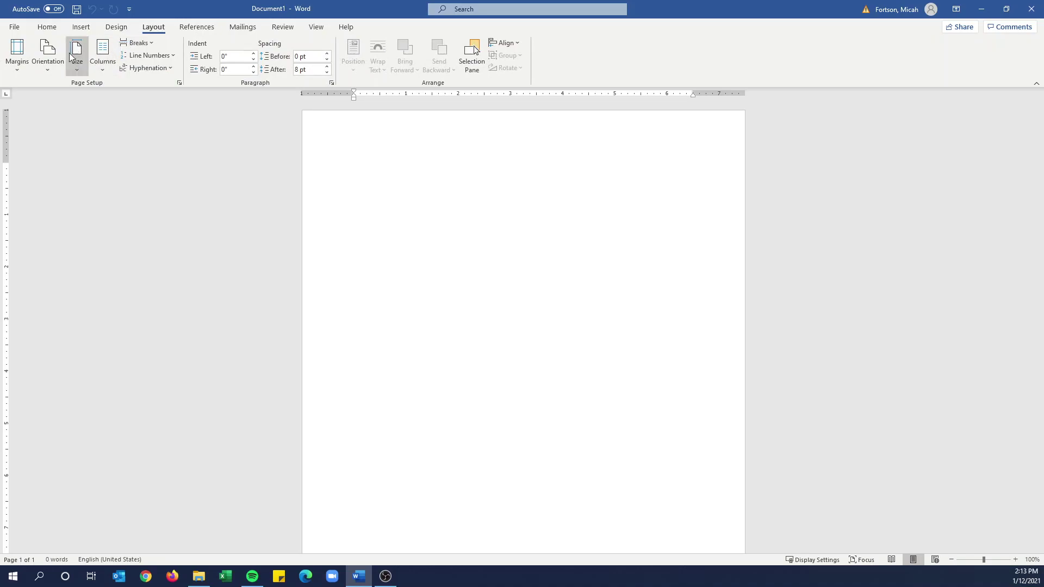
{"action": "left_click", "coordinate": [17, 65]}
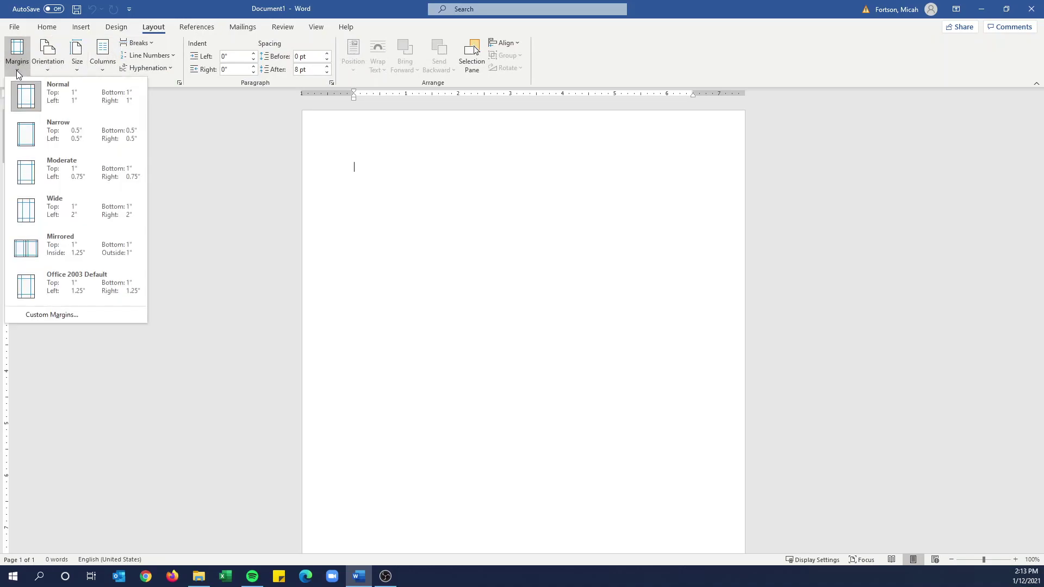
{"action": "left_click", "coordinate": [93, 107]}
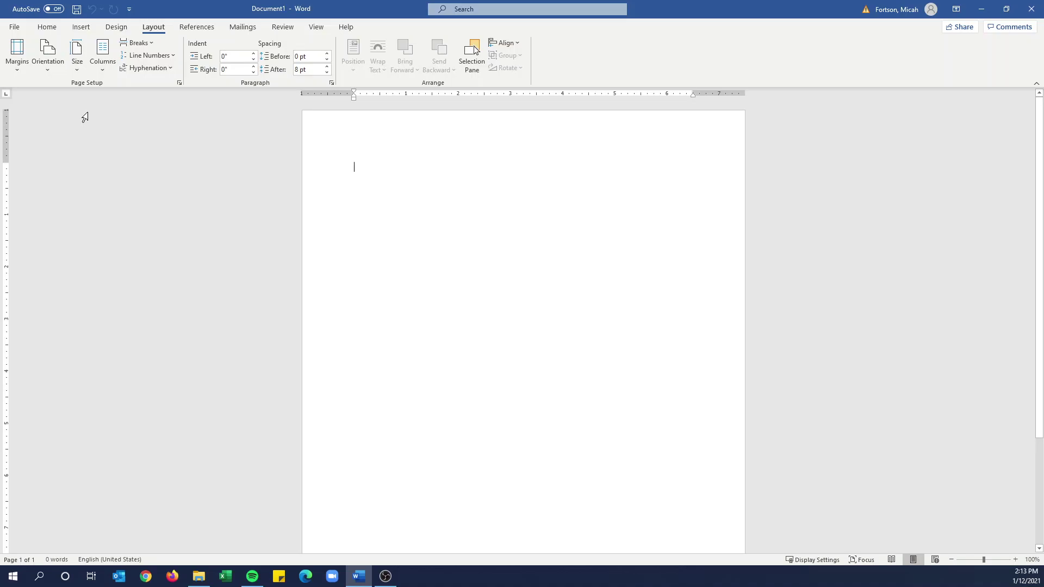
Set the document's font to Times New Roman at 12 pt.
{"action": "left_click", "coordinate": [48, 27]}
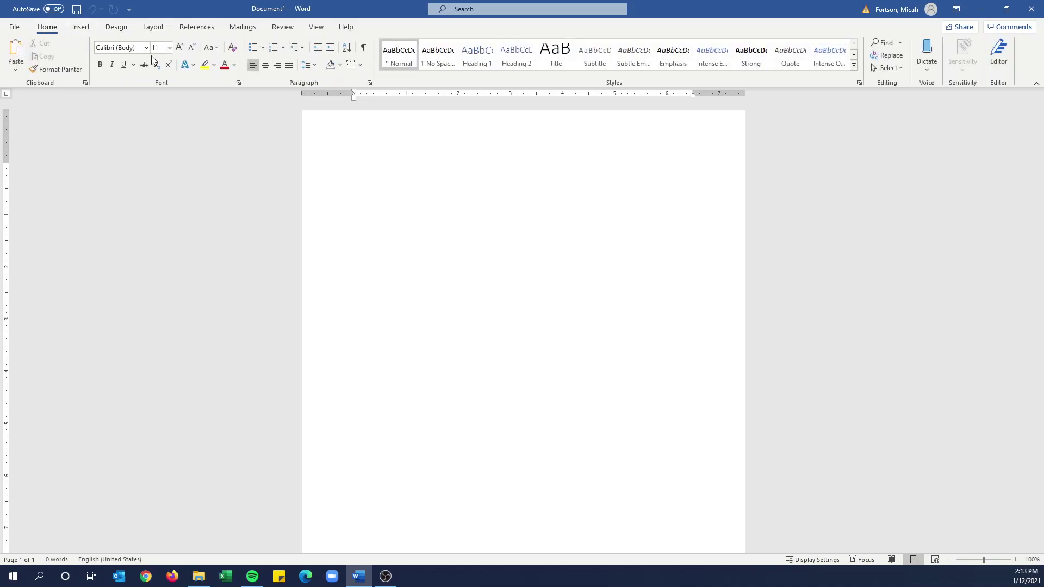
{"action": "left_click", "coordinate": [147, 49]}
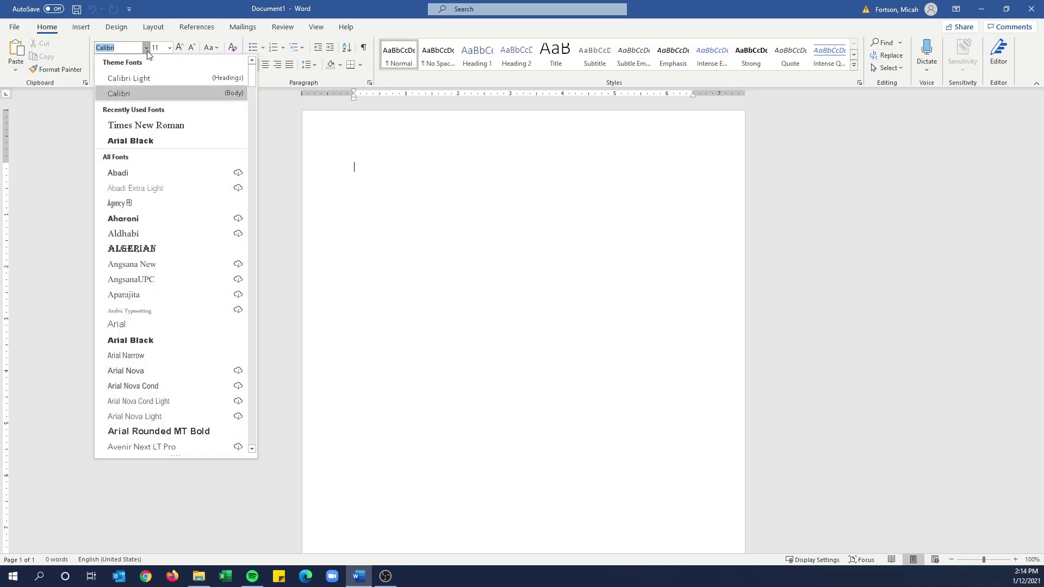
{"action": "left_click", "coordinate": [153, 125]}
{"action": "left_click", "coordinate": [167, 48]}
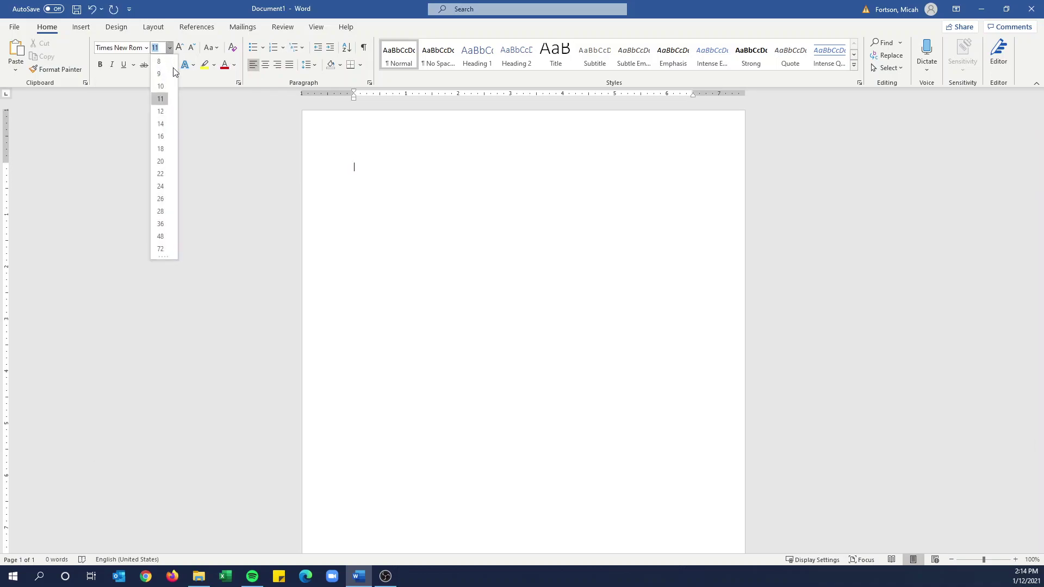
{"action": "left_click", "coordinate": [160, 118]}
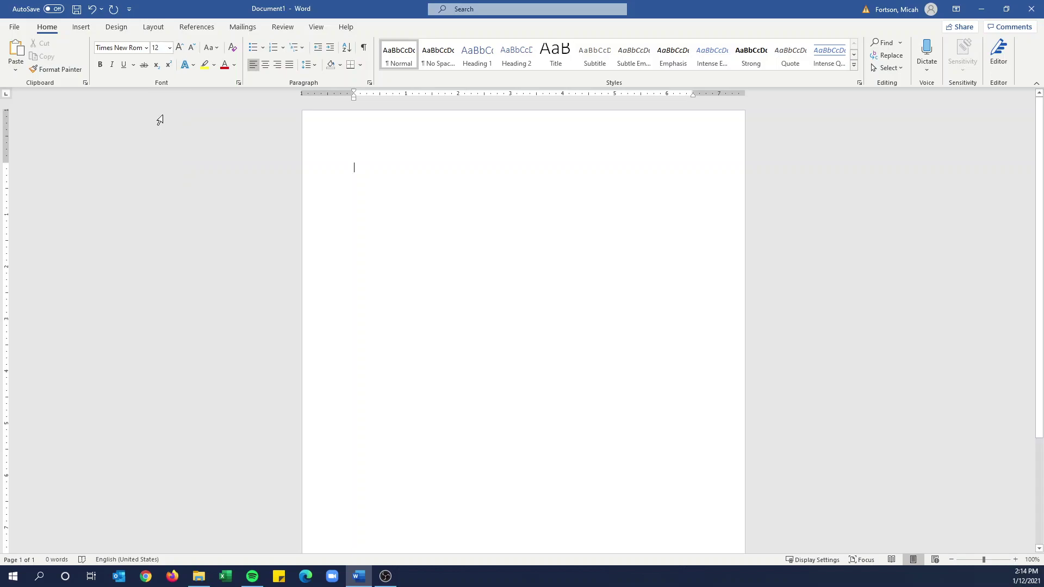
Set the paragraph to single line spacing with 0 pt after and no added space between paragraphs of the same style.
{"action": "right_click", "coordinate": [372, 169]}
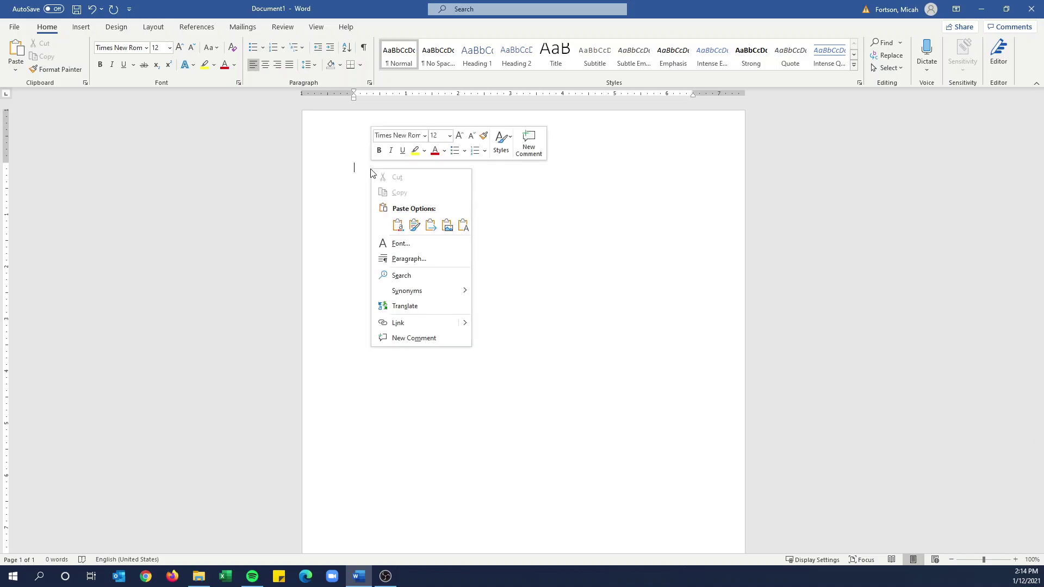
{"action": "left_click", "coordinate": [427, 269]}
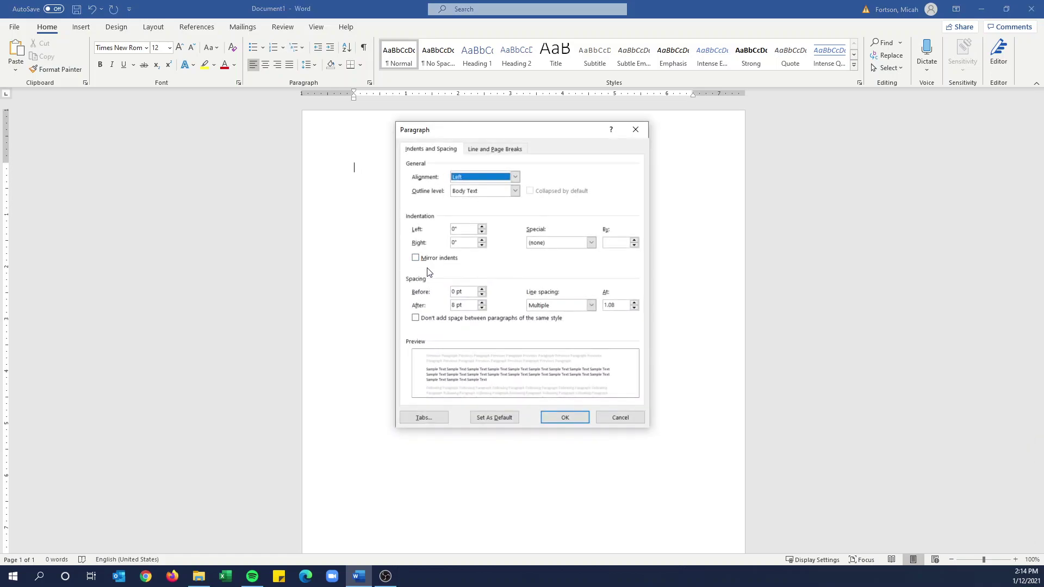
{"action": "left_click", "coordinate": [550, 307]}
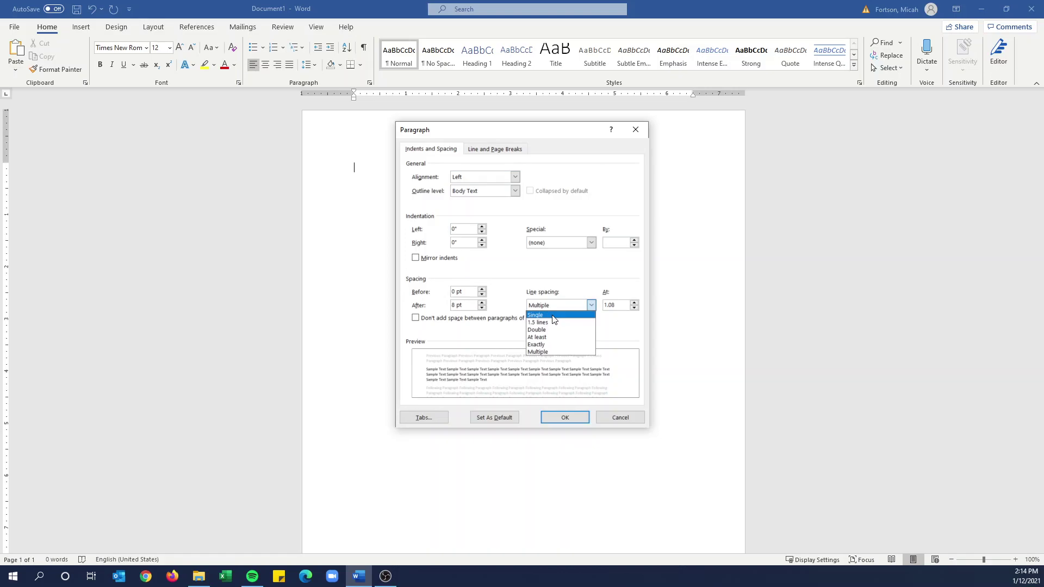
{"action": "left_click", "coordinate": [553, 316]}
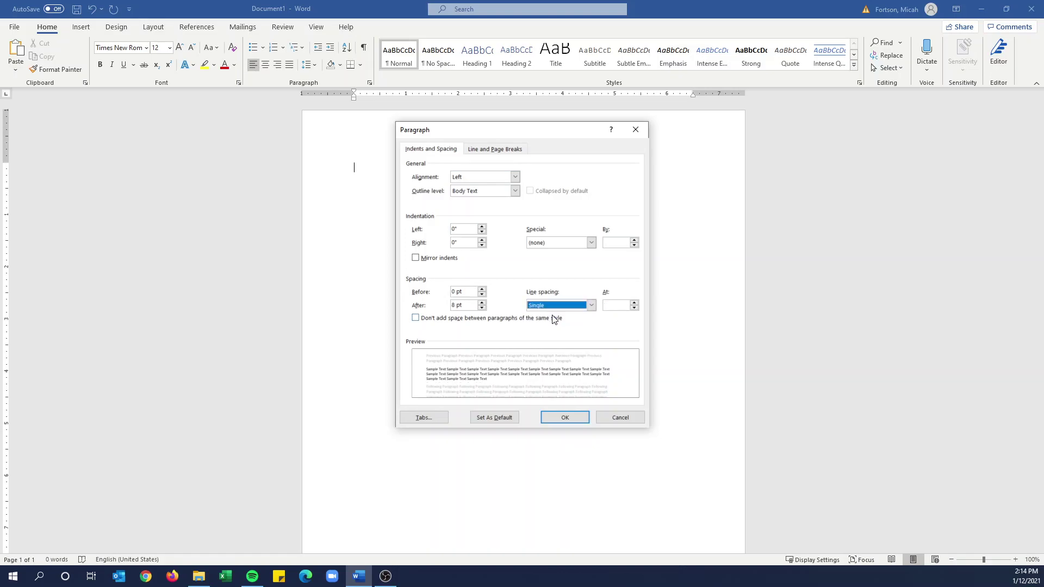
{"action": "left_click", "coordinate": [446, 320]}
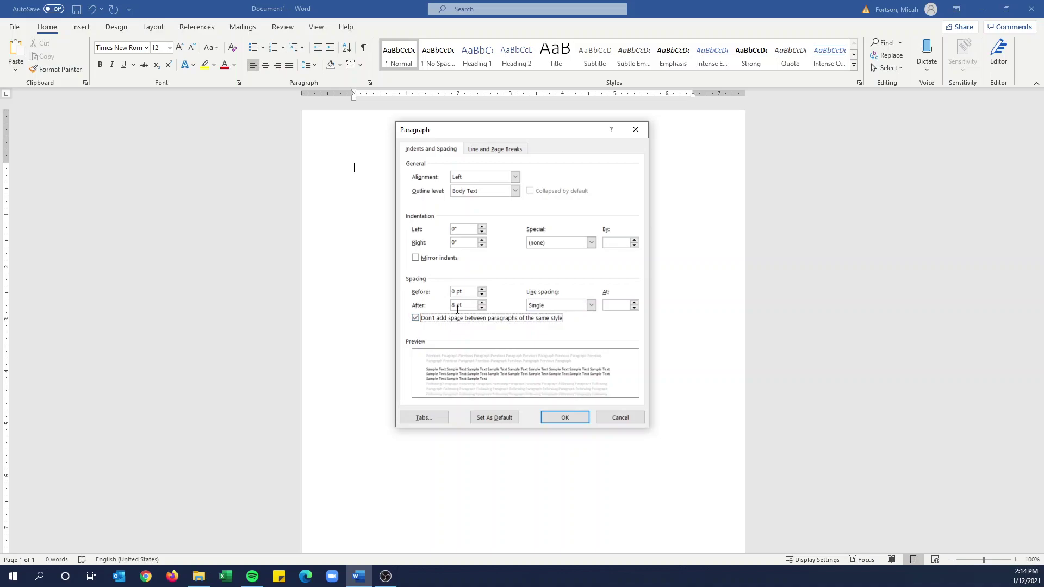
{"action": "left_click_drag", "start_coordinate": [466, 304], "coordinate": [447, 314]}
{"action": "type", "text": "0"}
{"action": "left_click", "coordinate": [560, 419]}
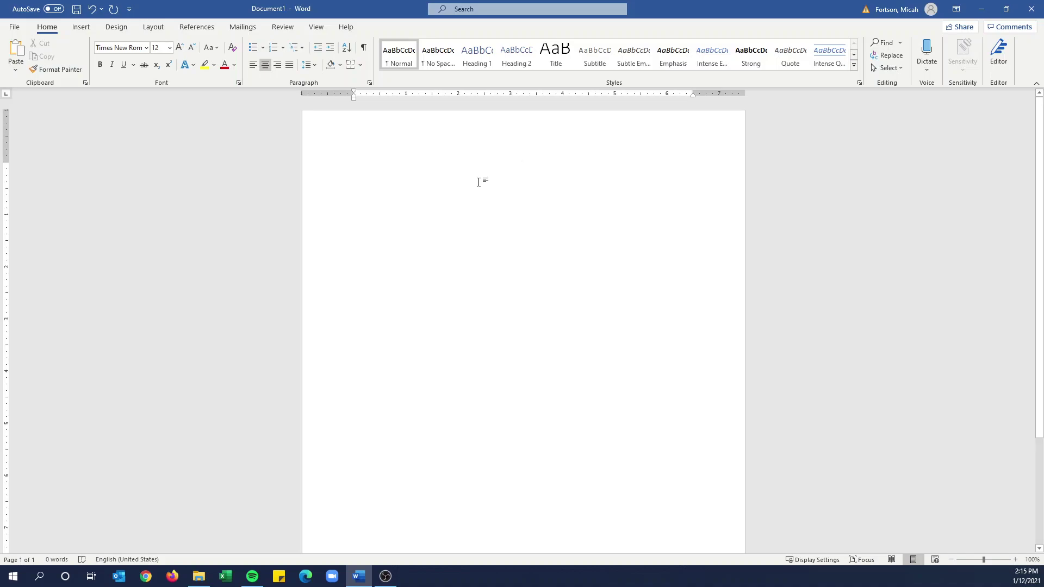
Leave blank lines at the start of the page and enter the centered title "TITLE".
{"action": "key", "text": "Return"}
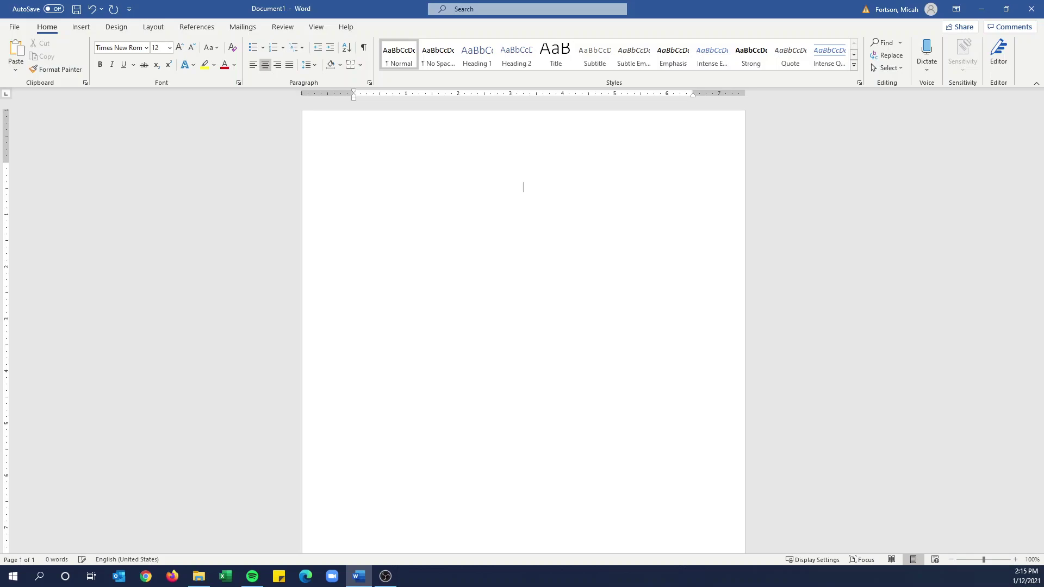
{"action": "key", "text": "Return"}
{"action": "type", "text": "TITLE"}
Add a short centered divider of 18 underscores below the title, undoing its automatic conversion to a full-width border.
{"action": "type", "text": "__"}
{"action": "type", "text": "_________"}
{"action": "type", "text": "_______"}
{"action": "key", "text": "Return"}
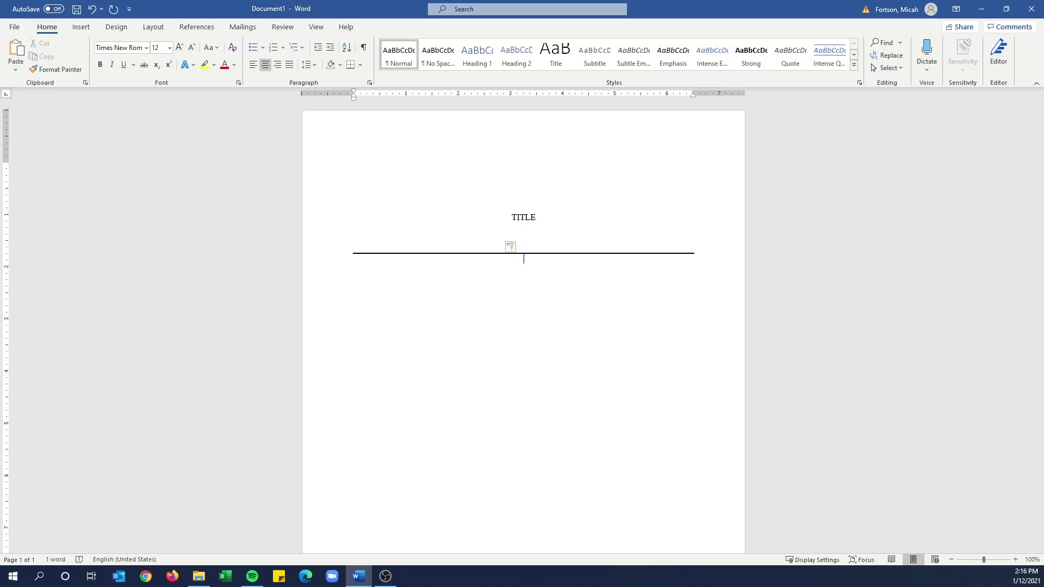
{"action": "key", "text": "ctrl+z"}
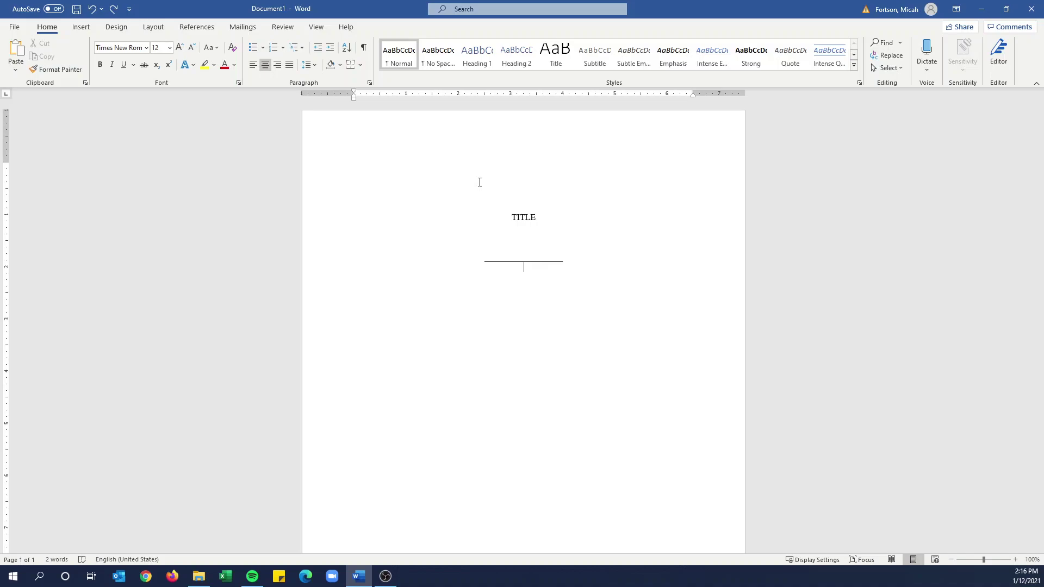
Below the divider, enter "A Paper", "Presented to", "Dr. Professor" and "Criswell College" on separate centered lines with a blank line between them.
{"action": "key", "text": "Return"}
{"action": "key", "text": "Return"}
{"action": "type", "text": "A Paper "}
{"action": "type", "text": "Presented"}
{"action": "type", "text": " to "}
{"action": "type", "text": "Dr. P"}
{"action": "type", "text": "rofessor"}
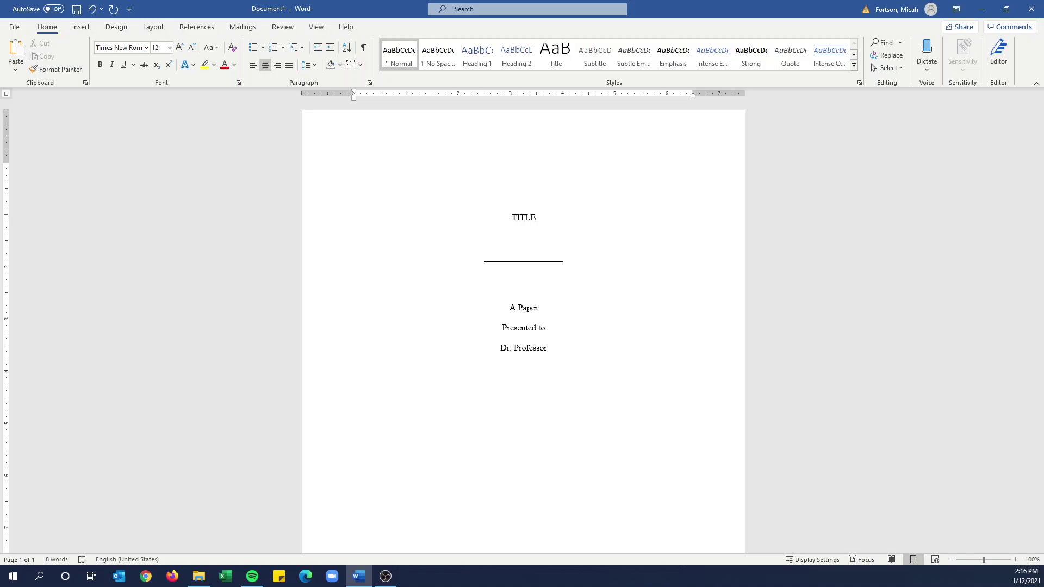
{"action": "type", "text": "Criswell College"}
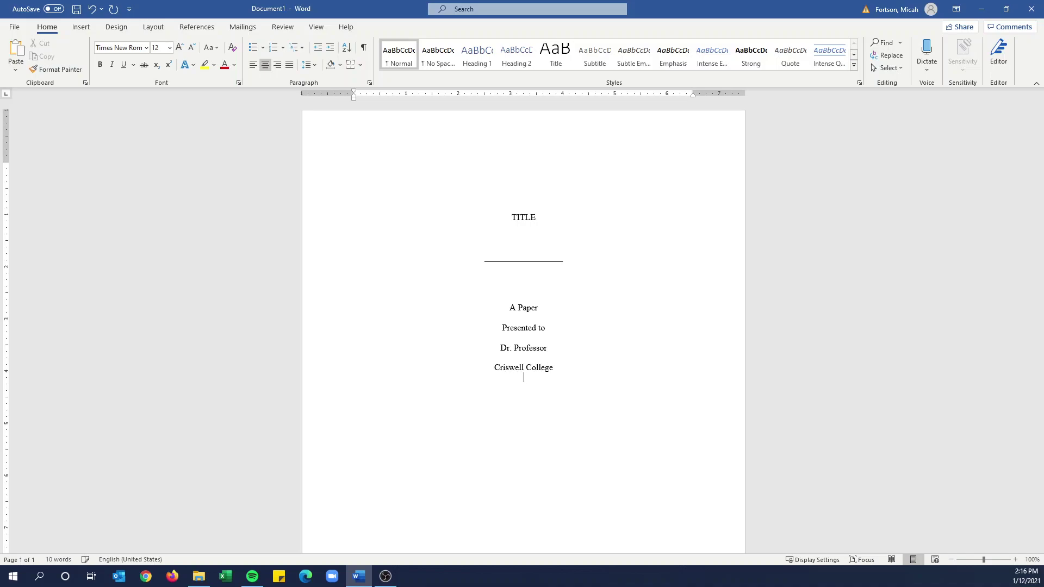
Add a second divider of 18 underscores below "Criswell College", undoing its automatic conversion to a border.
{"action": "key", "text": "Return"}
{"action": "type", "text": "__________________"}
{"action": "key", "text": "Return"}
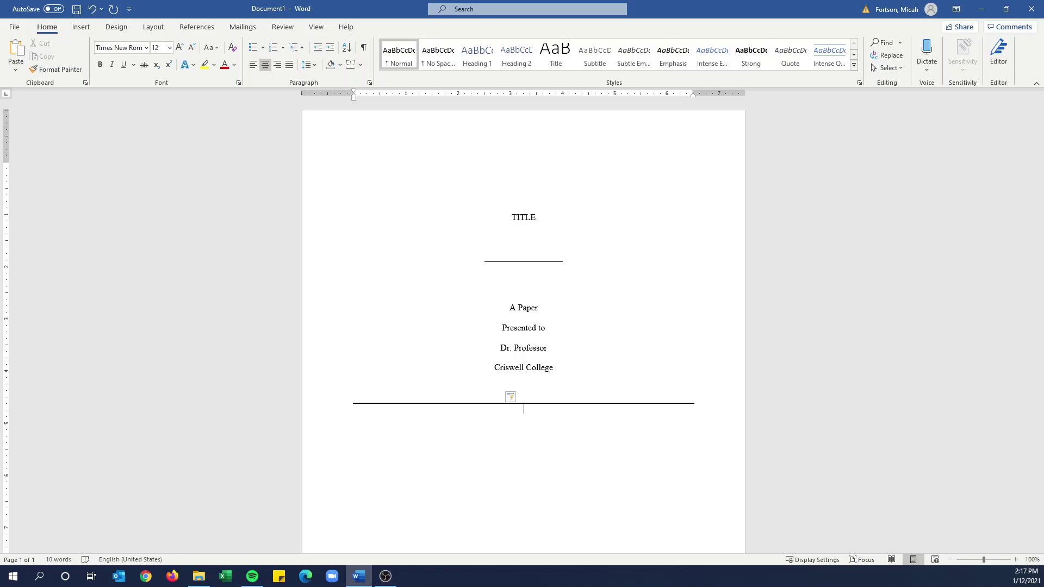
{"action": "key", "text": "ctrl+z"}
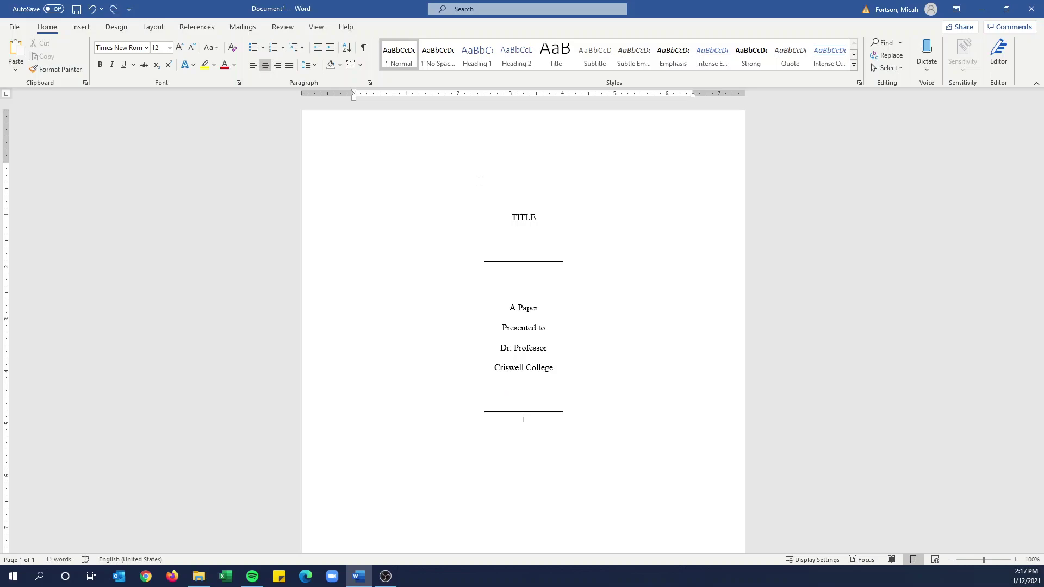
Below the second divider, enter "In Partial Fulfillment" and "Of the requirements for BIB 100" on separate lines.
{"action": "key", "text": "Return"}
{"action": "key", "text": "Return"}
{"action": "key", "text": "Return"}
{"action": "key", "text": "Return"}
{"action": "type", "text": "In Partial Fulfillment"}
{"action": "key", "text": "Return"}
{"action": "type", "text": "Of the requirements for E"}
{"action": "type", "text": "IB 100"}
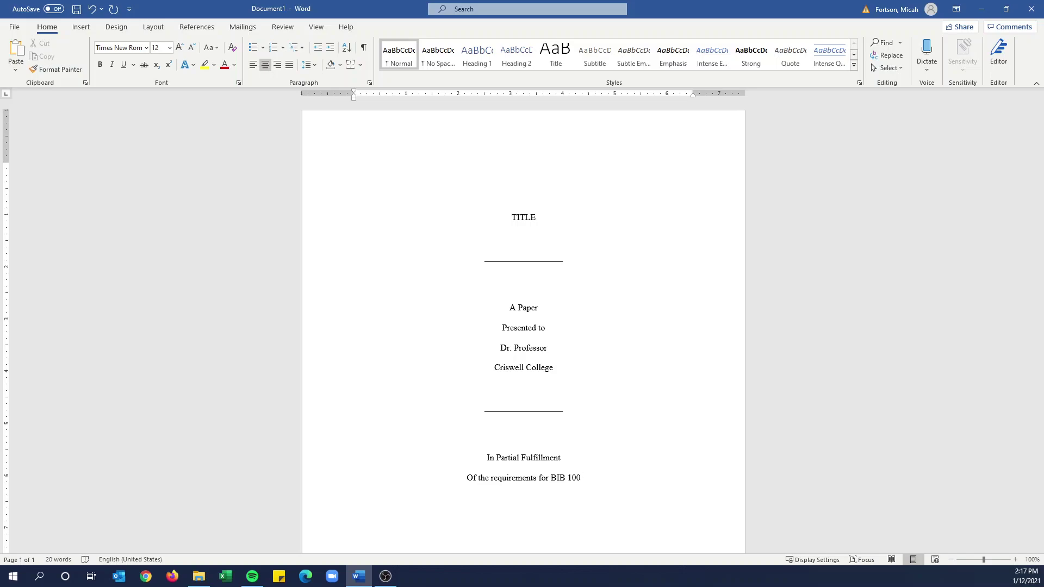
Capitalize the first letter of "requirements" in the BIB 100 line.
{"action": "double_click", "coordinate": [492, 480]}
{"action": "left_click", "coordinate": [492, 482]}
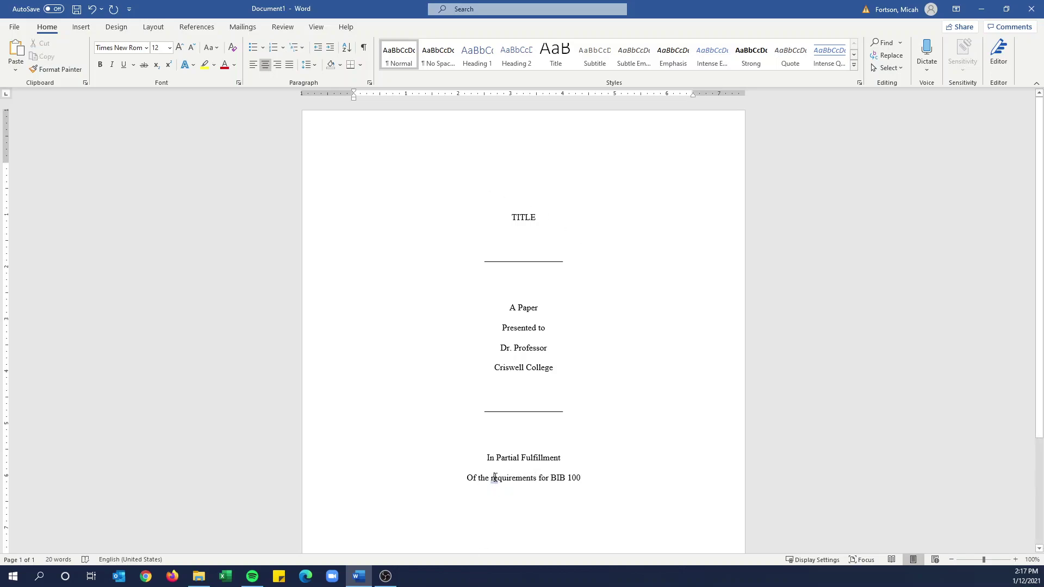
{"action": "type", "text": "R"}
{"action": "key", "text": "Delete"}
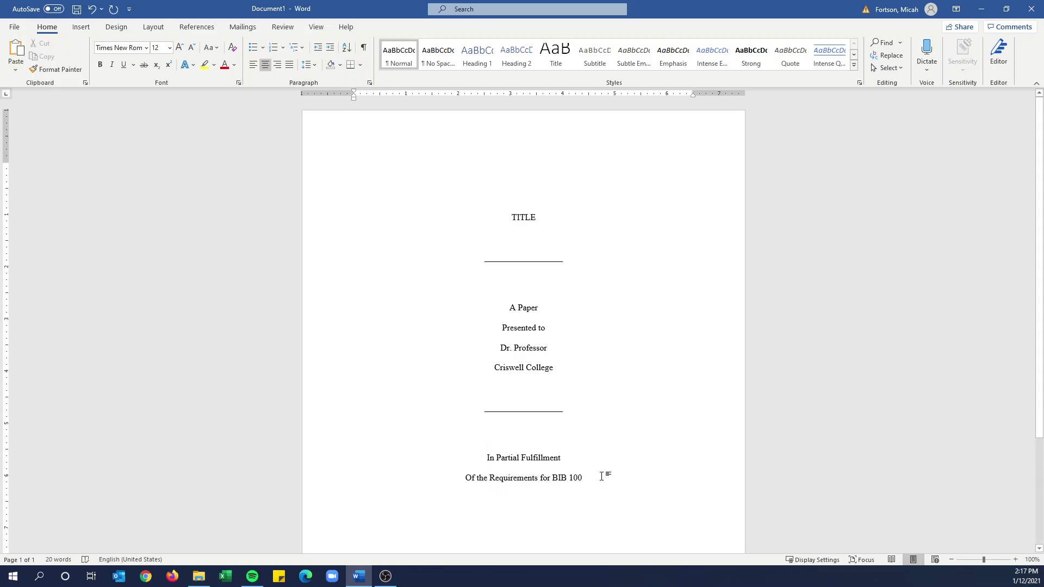
Add a third divider of 18 underscores below the BIB 100 line, undoing its automatic conversion to a border.
{"action": "key", "text": "Return"}
{"action": "key", "text": "Return"}
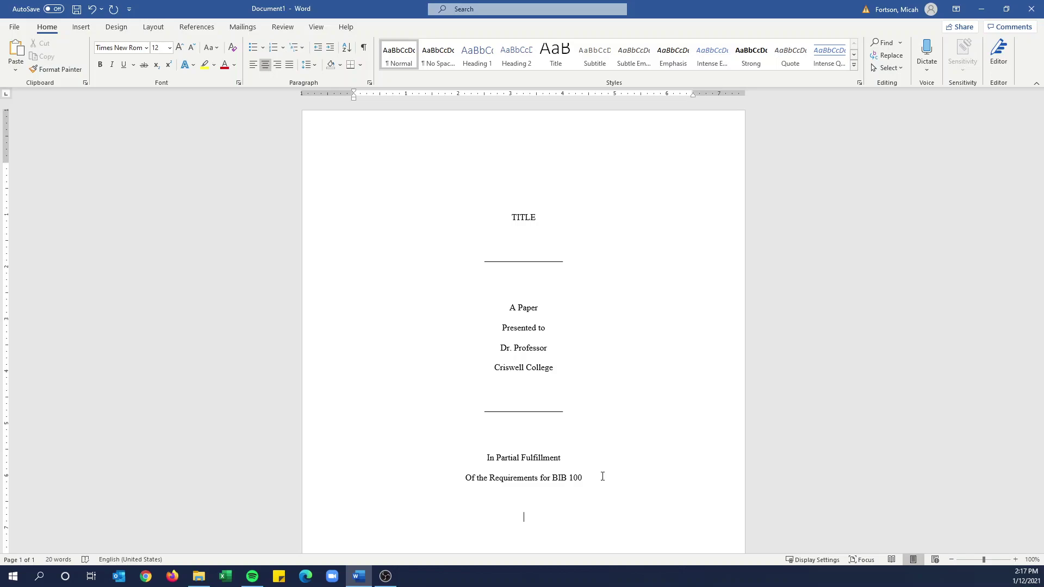
{"action": "type", "text": "__________________"}
{"action": "key", "text": "Return"}
{"action": "key", "text": "ctrl+z"}
{"action": "key", "text": "Return"}
Below the third divider, enter "By", "Your Name" and "January 1, 2021" on separate centered lines.
{"action": "scroll", "coordinate": [524, 326], "scroll_direction": "down", "scroll_amount": 1}
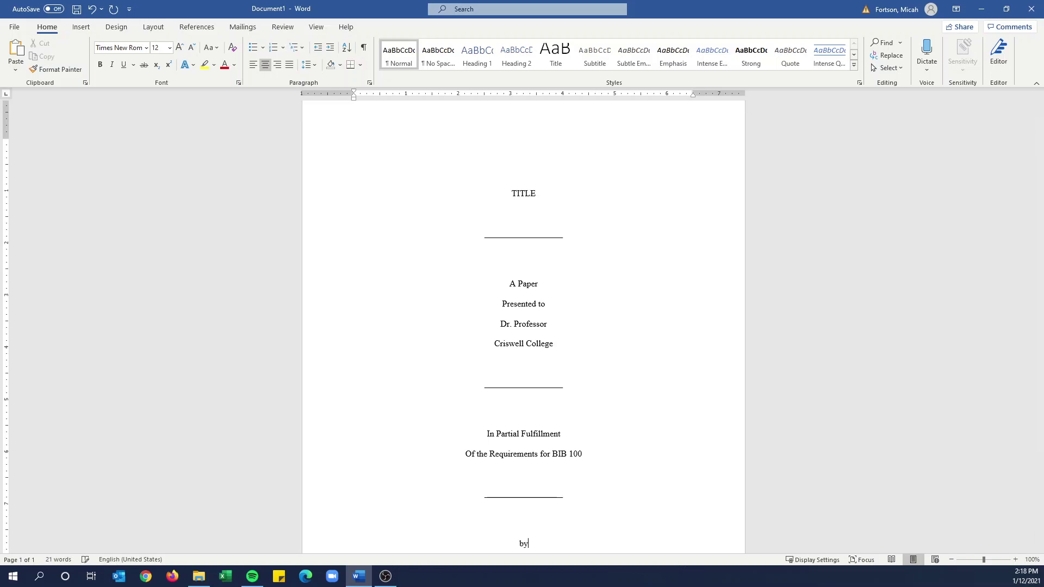
{"action": "key", "text": "Return"}
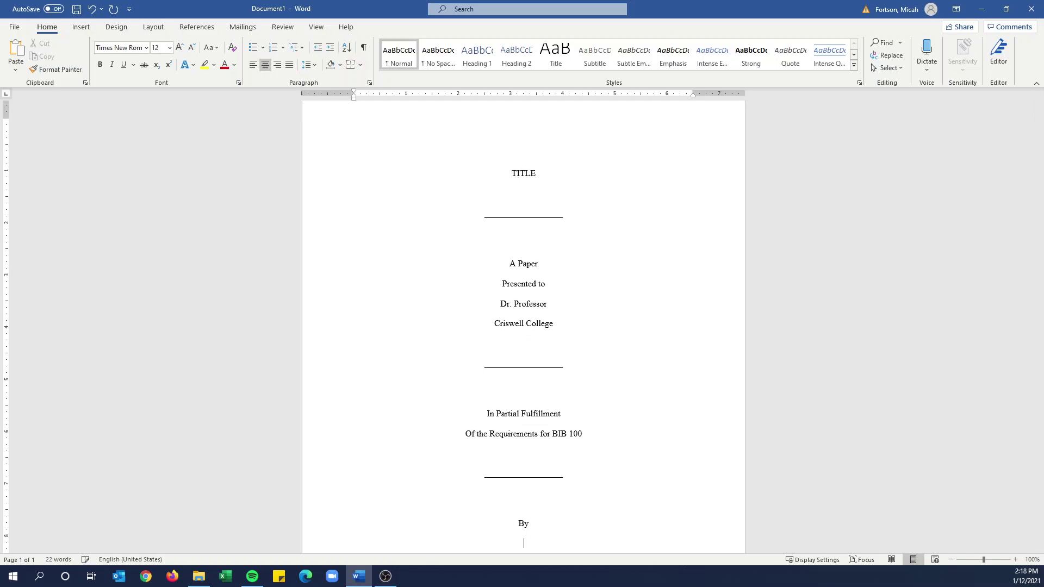
{"action": "type", "text": "your name"}
{"action": "key", "text": "BackSpace"}
{"action": "key", "text": "BackSpace"}
{"action": "key", "text": "BackSpace"}
{"action": "key", "text": "BackSpace"}
{"action": "type", "text": "Name"}
{"action": "key", "text": "Return"}
{"action": "type", "text": "January 1"}
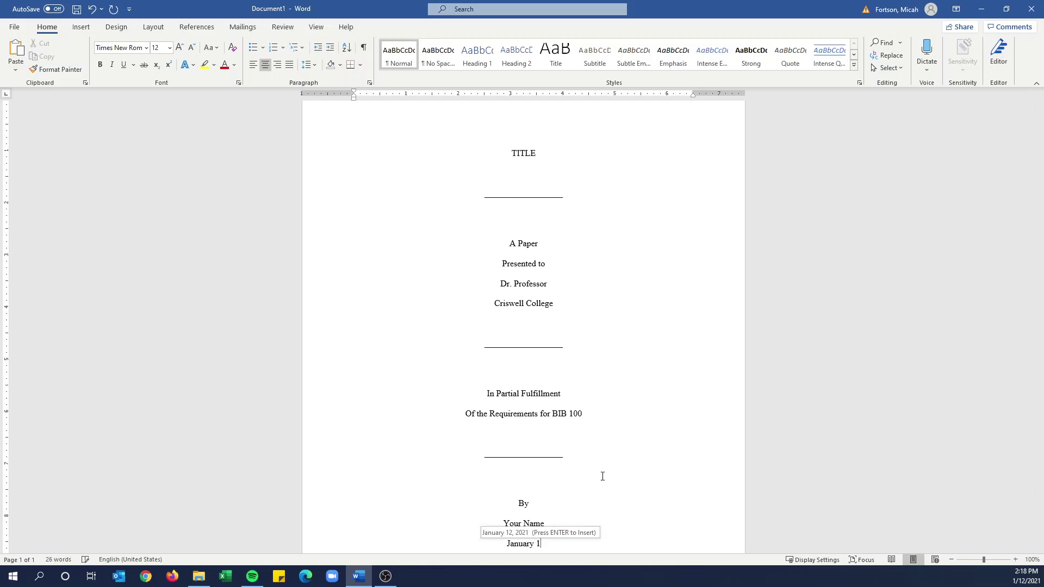
{"action": "type", "text": ", 2021"}
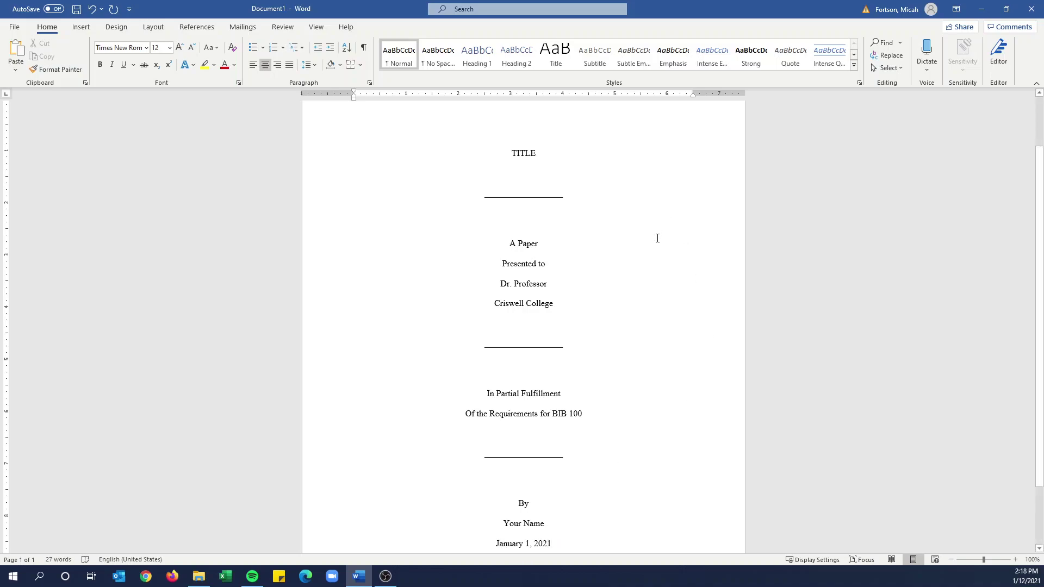
Change the first letters of "By" and of "Of the Requirements for BIB 100" to lowercase.
{"action": "left_click", "coordinate": [525, 505]}
{"action": "key", "text": "BackSpace"}
{"action": "type", "text": "b"}
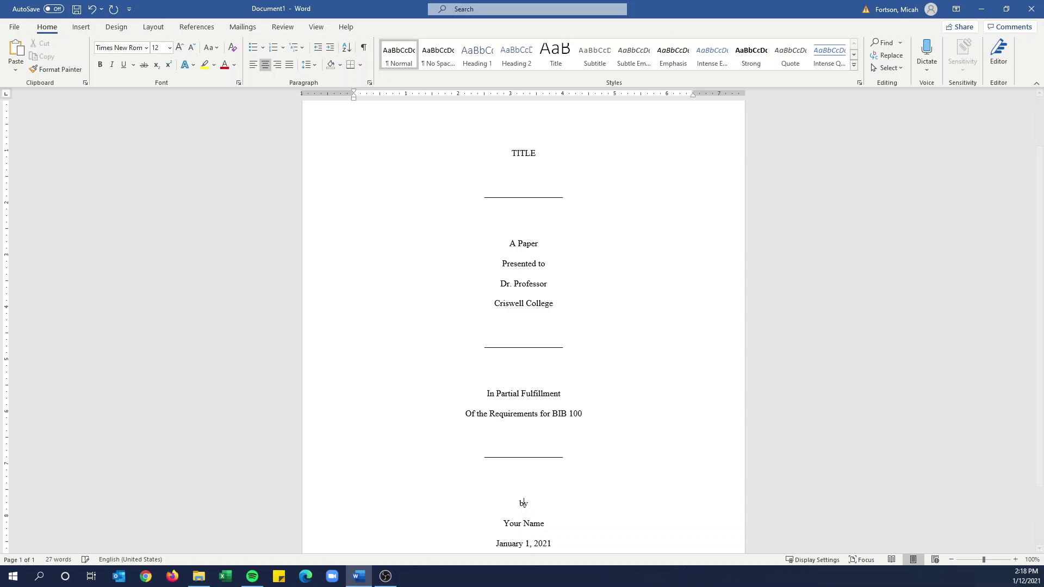
{"action": "left_click", "coordinate": [469, 413]}
{"action": "key", "text": "BackSpace"}
{"action": "type", "text": "o"}
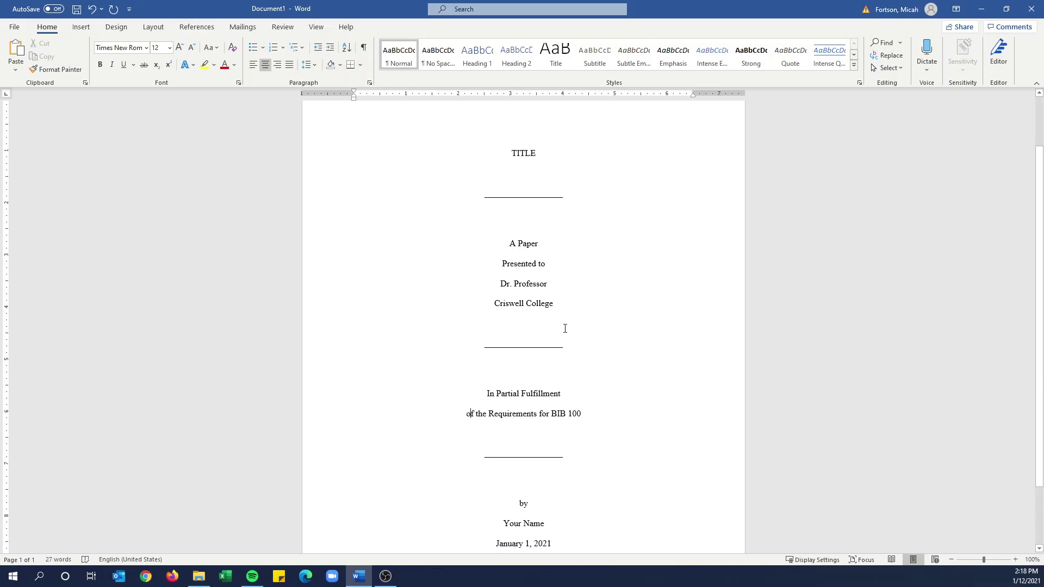
{"action": "scroll", "coordinate": [562, 327], "scroll_direction": "down", "scroll_amount": 3}
{"action": "scroll", "coordinate": [562, 331], "scroll_direction": "up", "scroll_amount": 2}
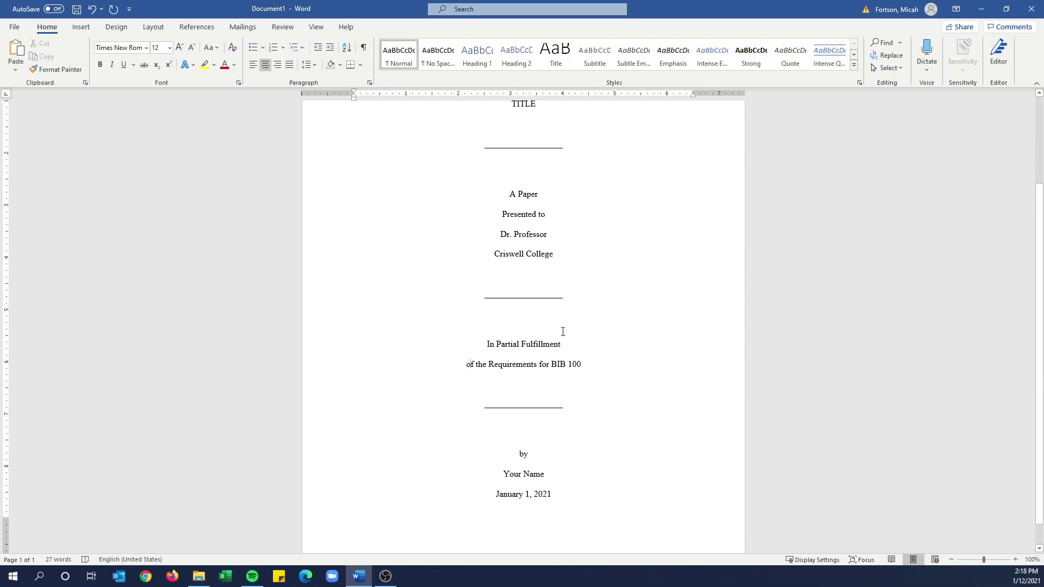